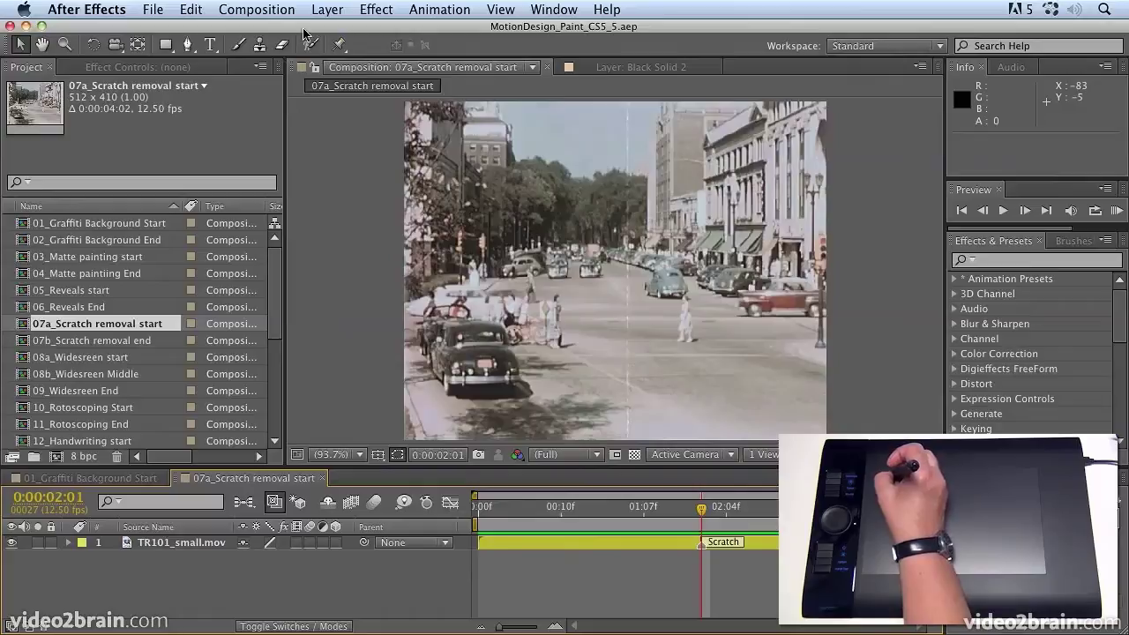
- Select the Clone Stamp tool and adjust the timeline panel's height
{"action": "left_click", "coordinate": [259, 48]}
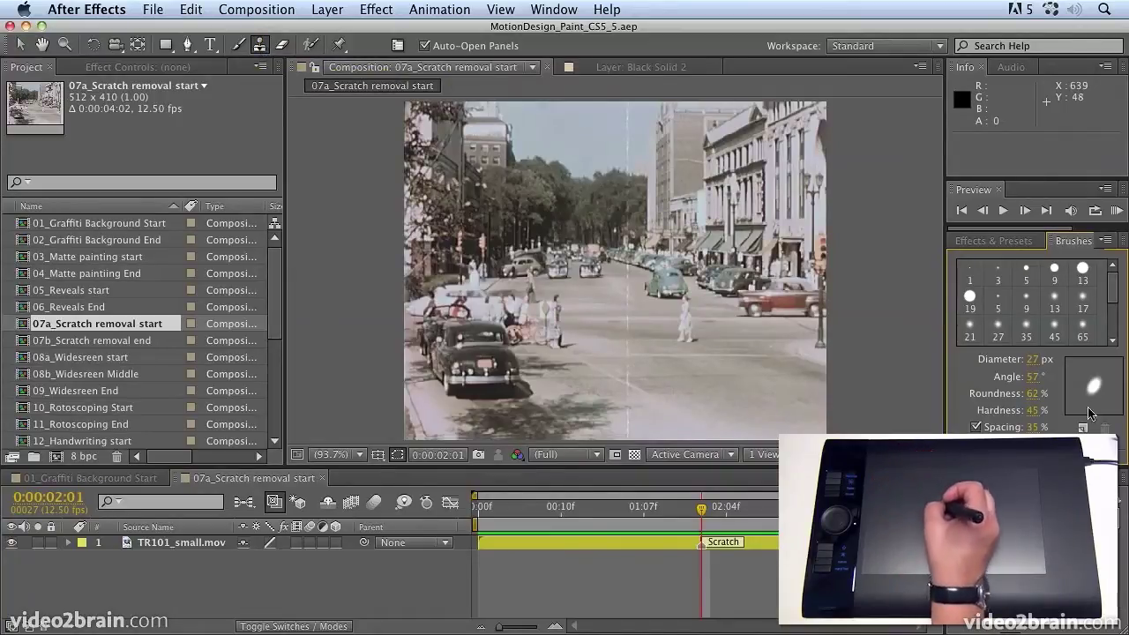
{"action": "left_click_drag", "start_coordinate": [529, 469], "coordinate": [529, 611]}
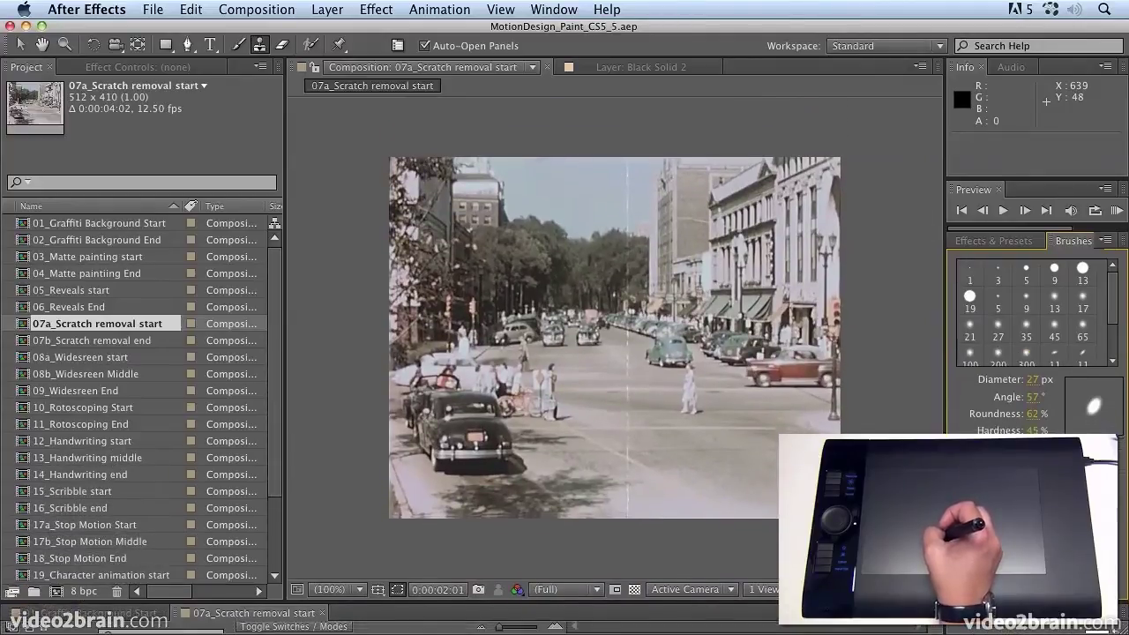
{"action": "mouse_move", "coordinate": [1046, 610]}
{"action": "left_mouse_down"}
{"action": "mouse_move", "coordinate": [1045, 313]}
{"action": "mouse_move", "coordinate": [1036, 512]}
{"action": "left_mouse_up"}
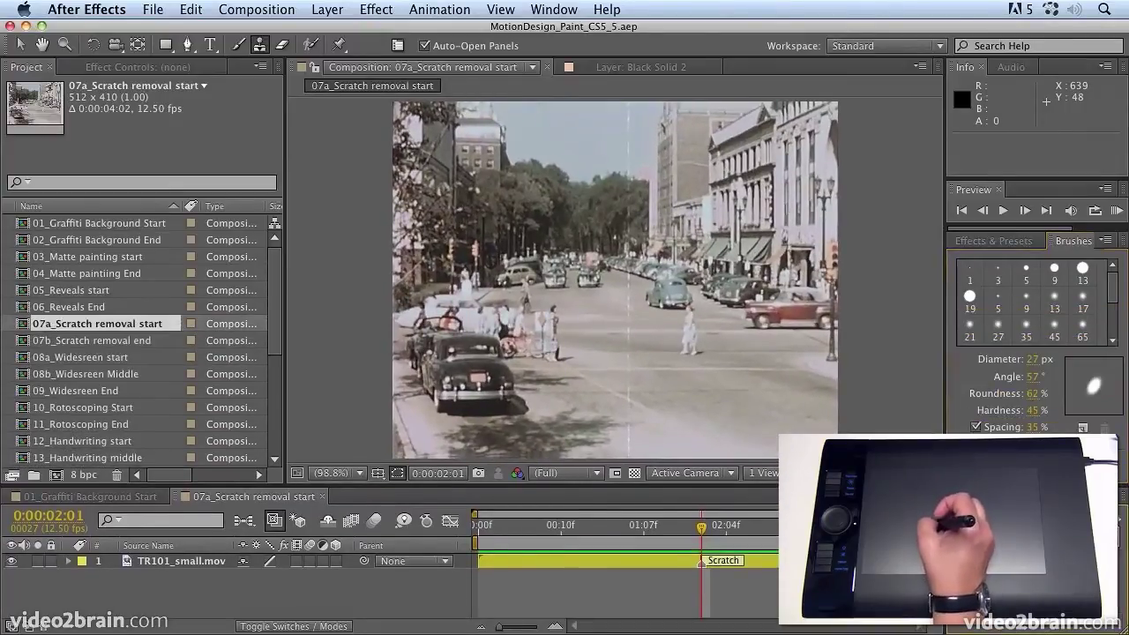
- Open the Paint panel and close the Preview, Info and Audio panels
{"action": "key", "text": "super+8"}
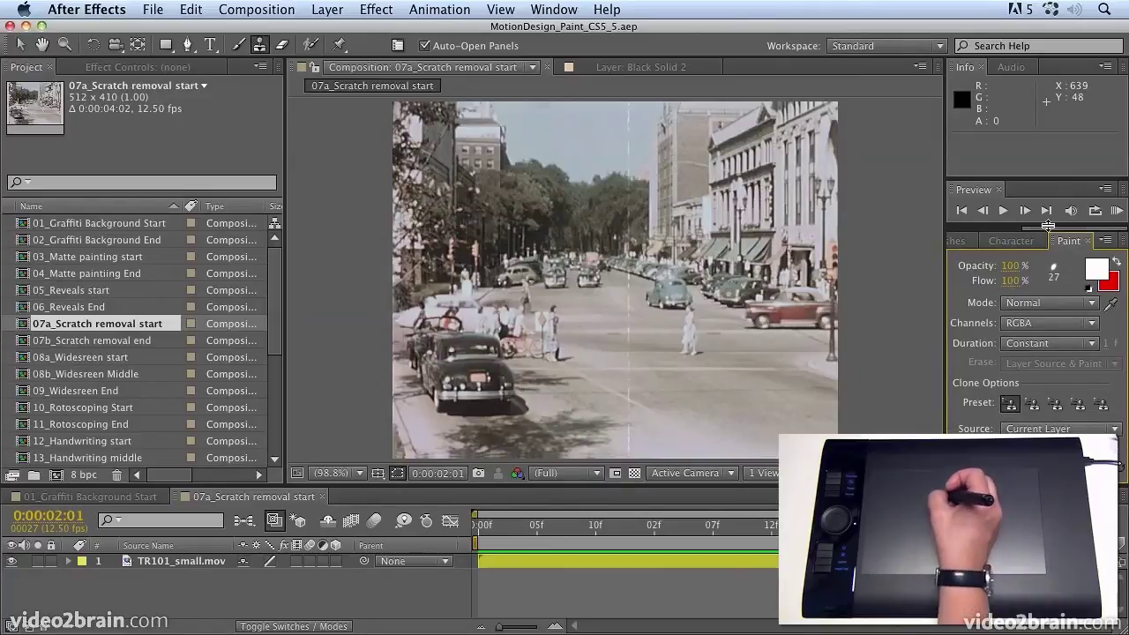
{"action": "left_click", "coordinate": [1000, 190]}
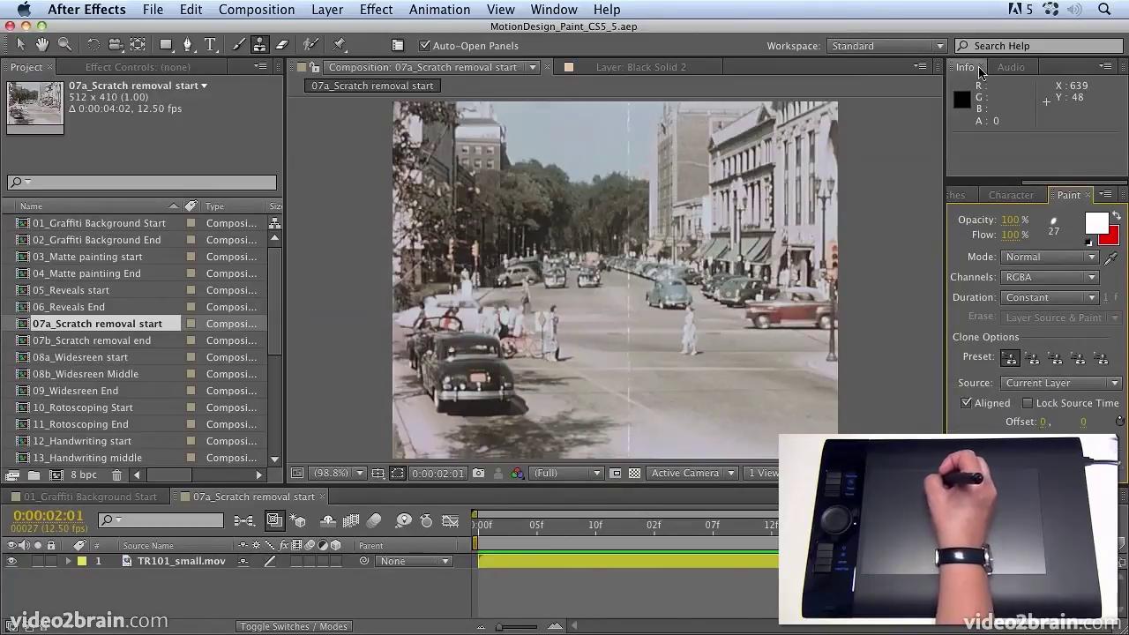
{"action": "left_click", "coordinate": [982, 67]}
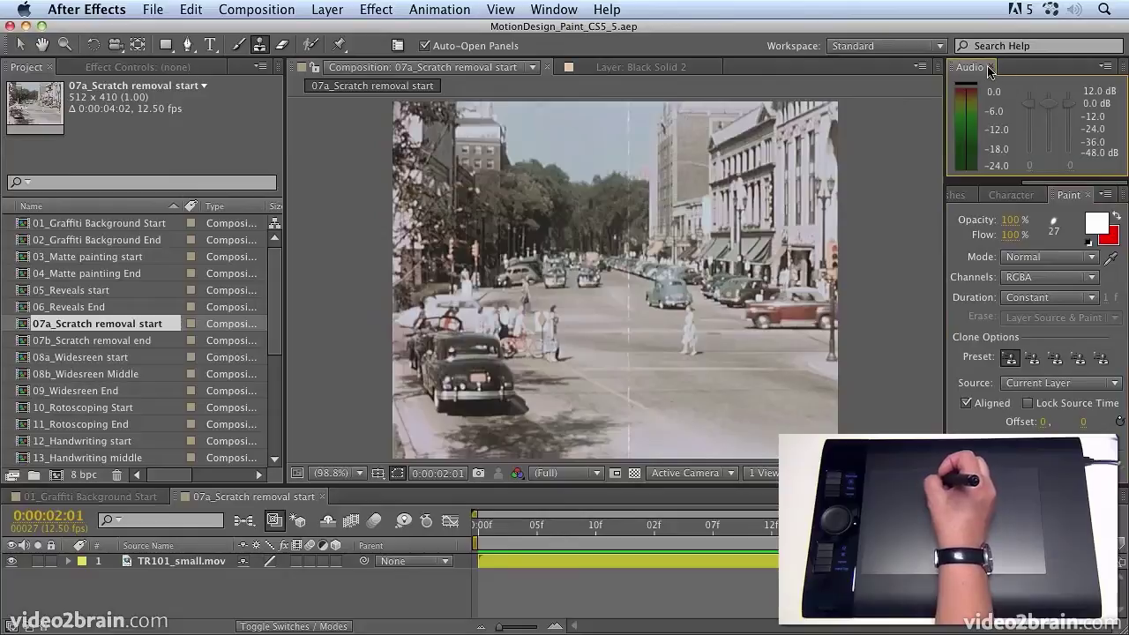
{"action": "left_click", "coordinate": [991, 67]}
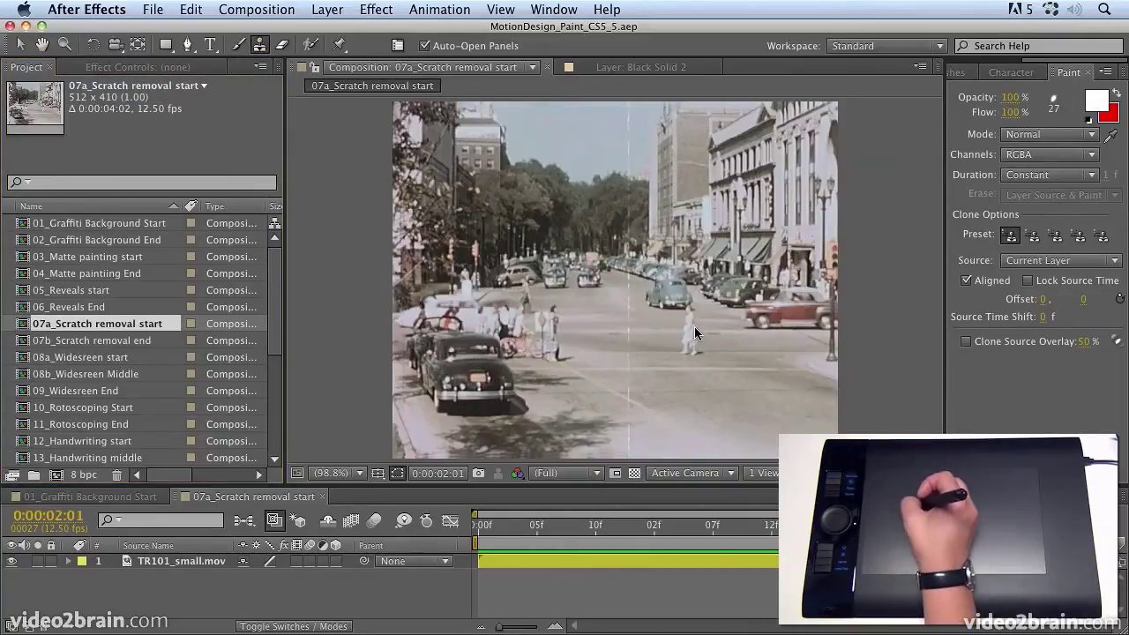
- Open TR101_small.mov in the Layer panel, choose the 13 px hard round brush, and clone a test car
{"action": "double_click", "coordinate": [208, 562]}
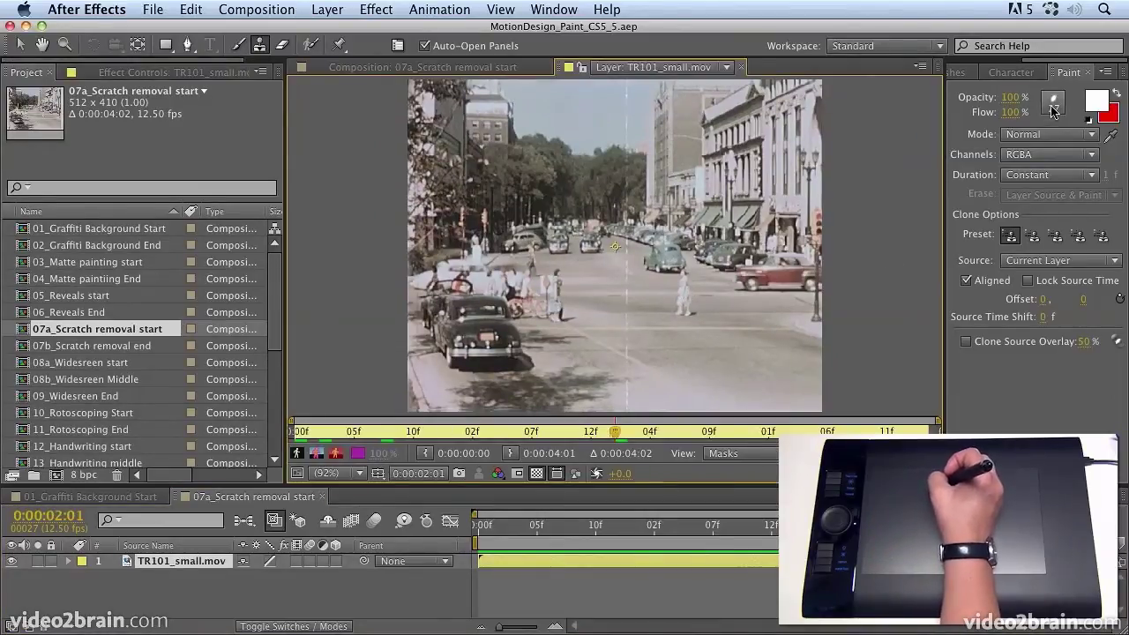
{"action": "left_click", "coordinate": [1052, 110]}
{"action": "left_click", "coordinate": [1082, 106]}
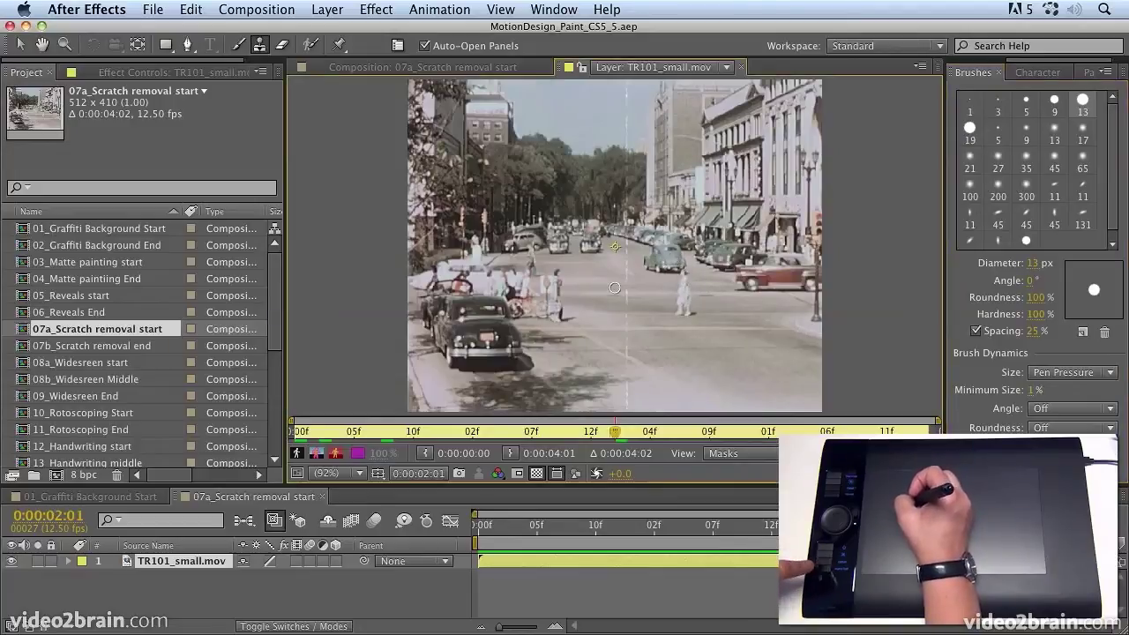
{"action": "mouse_move", "coordinate": [614, 287]}
{"action": "left_mouse_down"}
{"action": "mouse_move", "coordinate": [594, 312]}
{"action": "mouse_move", "coordinate": [605, 284]}
{"action": "mouse_move", "coordinate": [577, 286]}
{"action": "mouse_move", "coordinate": [619, 265]}
{"action": "mouse_move", "coordinate": [608, 257]}
{"action": "mouse_move", "coordinate": [612, 272]}
{"action": "mouse_move", "coordinate": [632, 264]}
{"action": "mouse_move", "coordinate": [574, 299]}
{"action": "mouse_move", "coordinate": [626, 310]}
{"action": "left_mouse_up"}
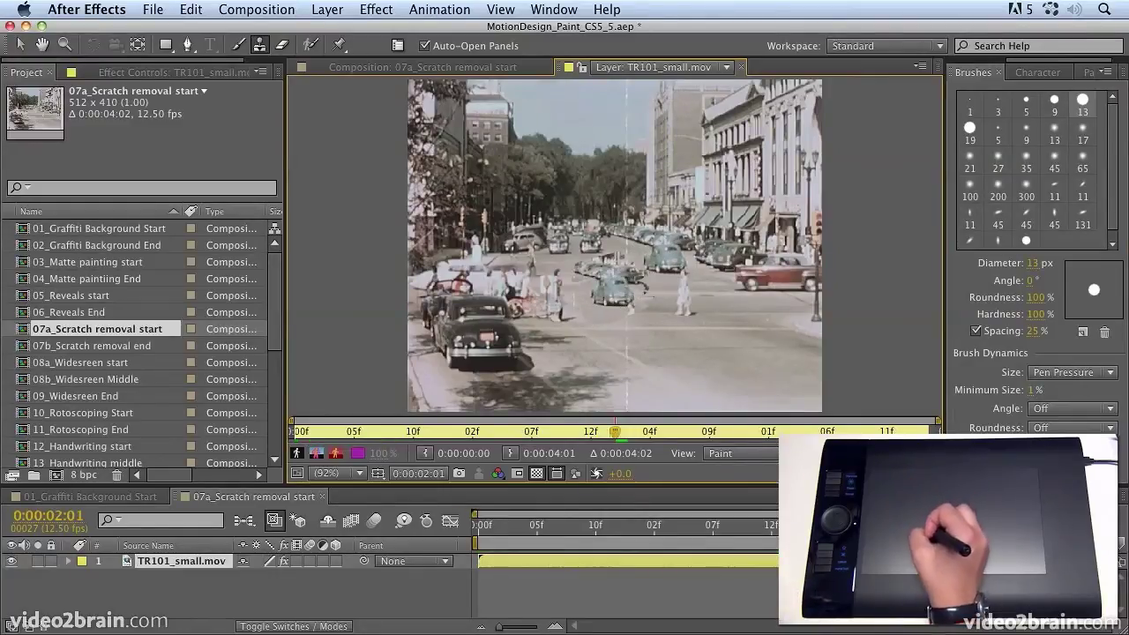
{"action": "key", "text": "Page_Down"}
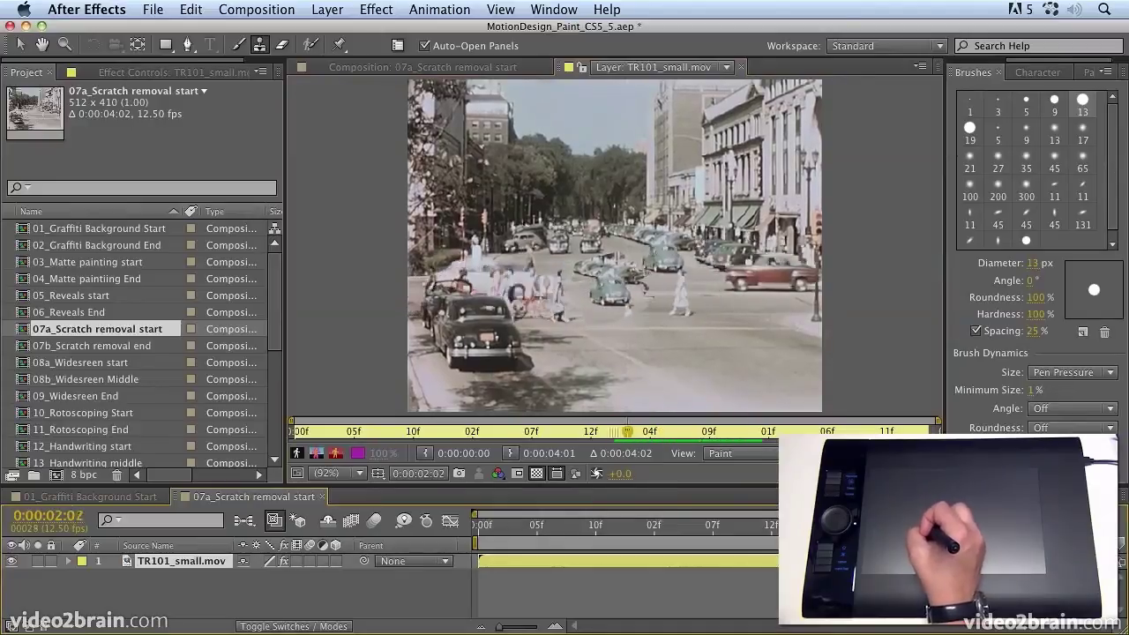
- Scrub back to 0:00:02:00, then settle on 0:00:02:01 where the scratch appears
{"action": "mouse_move", "coordinate": [799, 526]}
{"action": "left_mouse_down"}
{"action": "mouse_move", "coordinate": [722, 527]}
{"action": "mouse_move", "coordinate": [846, 529]}
{"action": "mouse_move", "coordinate": [794, 529]}
{"action": "left_mouse_up"}
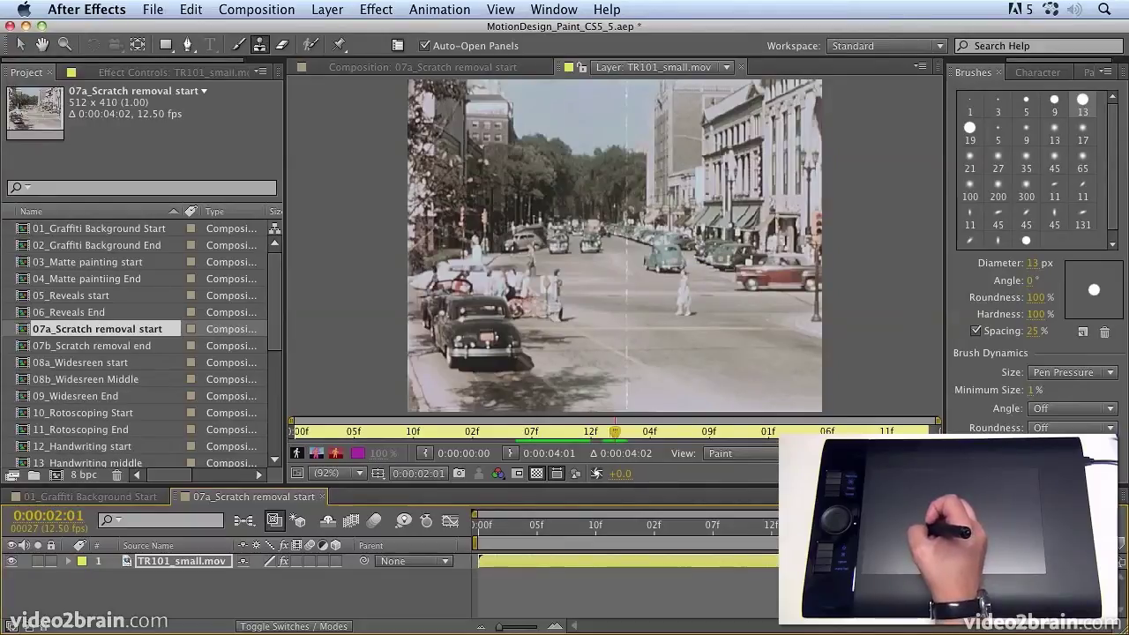
{"action": "left_click_drag", "start_coordinate": [614, 432], "coordinate": [604, 431]}
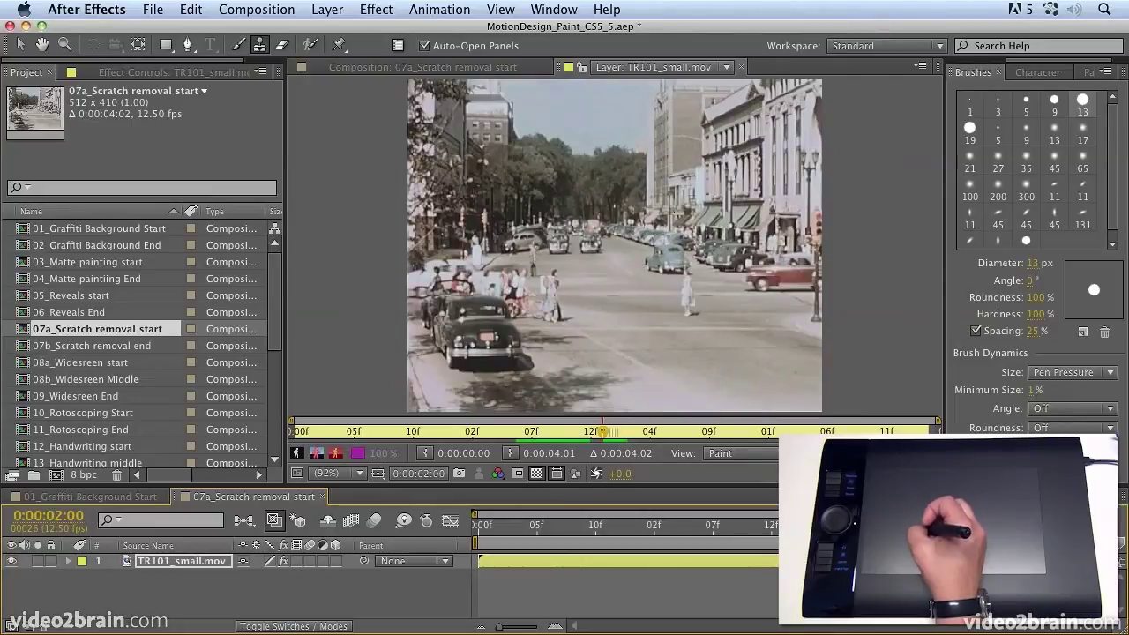
{"action": "left_click_drag", "start_coordinate": [603, 431], "coordinate": [615, 431]}
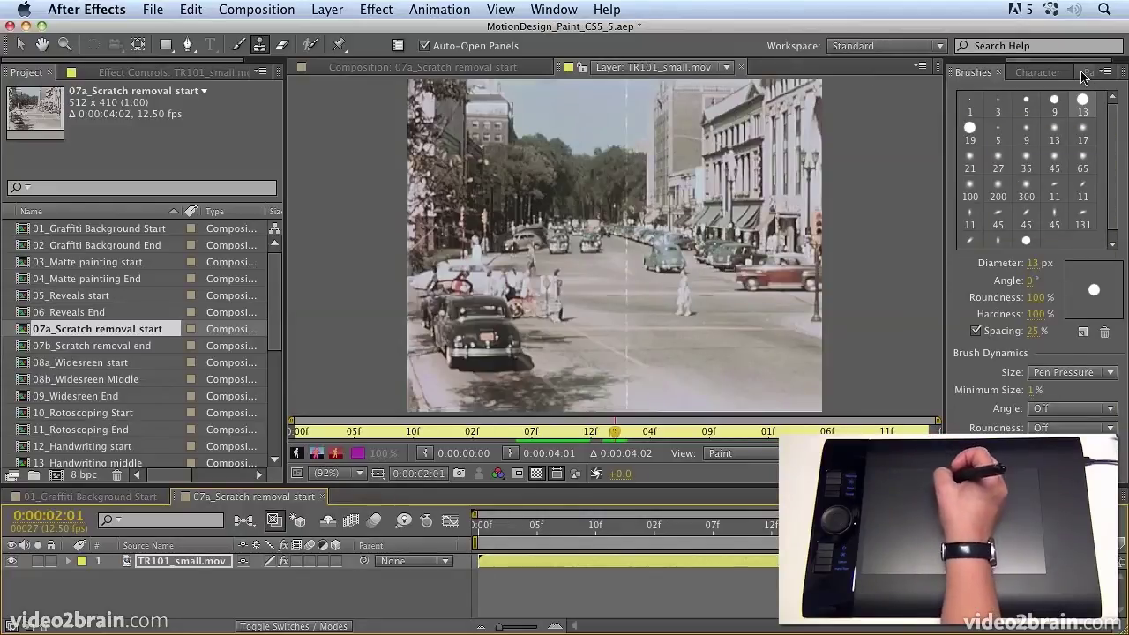
- In the Paint panel, zero the clone offset, set Source Time Shift to -1 f and Duration to Single Frame
{"action": "left_click", "coordinate": [565, 9]}
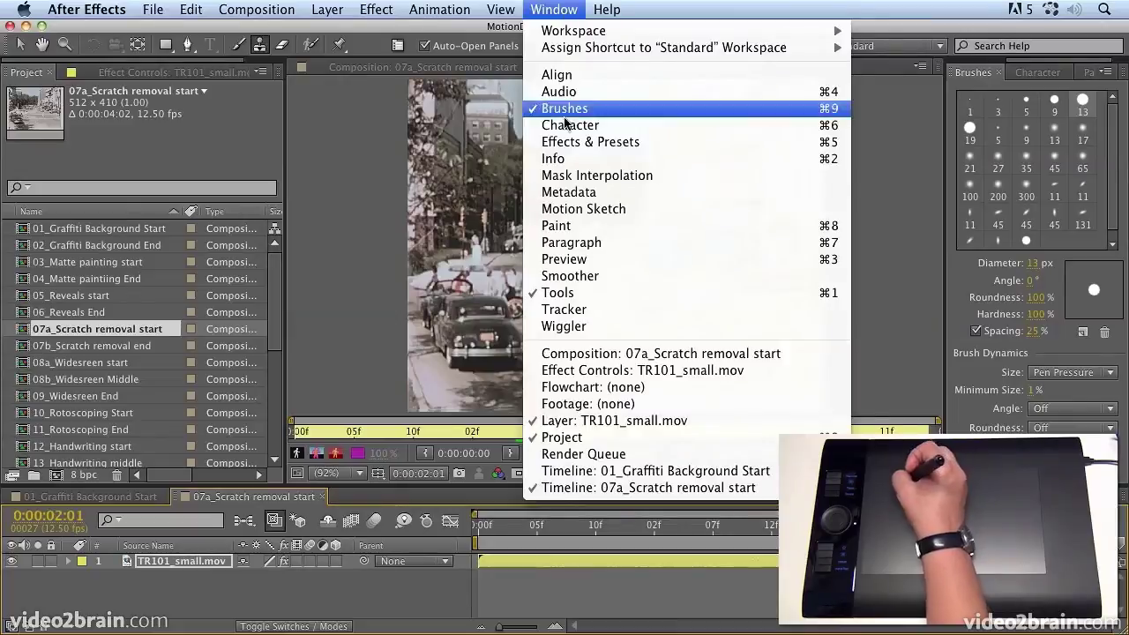
{"action": "left_click", "coordinate": [581, 230]}
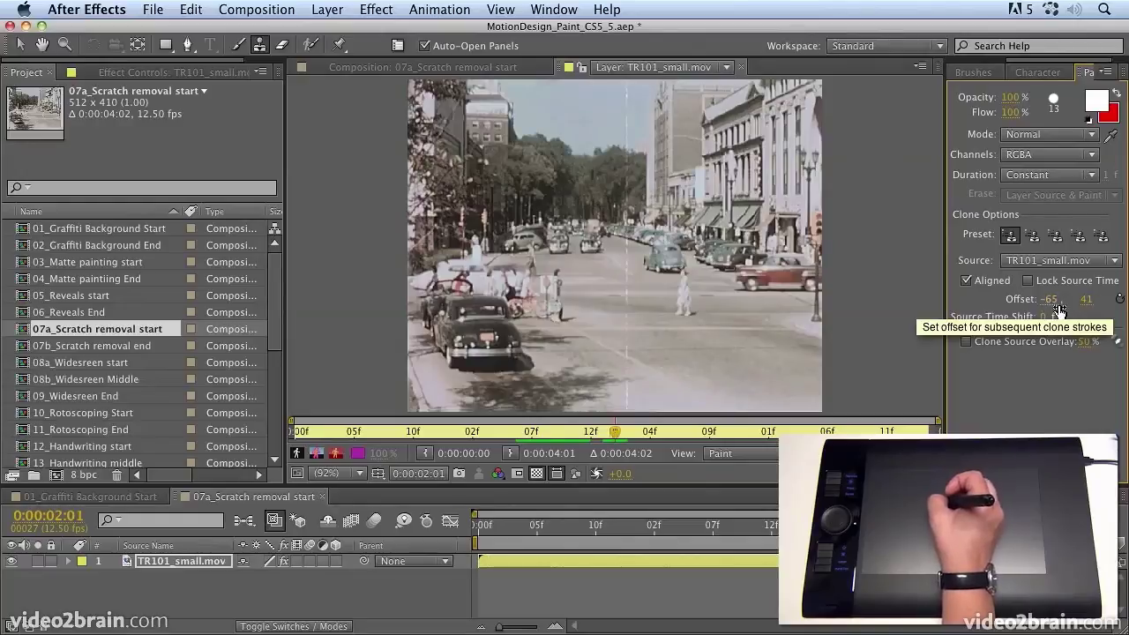
{"action": "left_click", "coordinate": [1120, 300]}
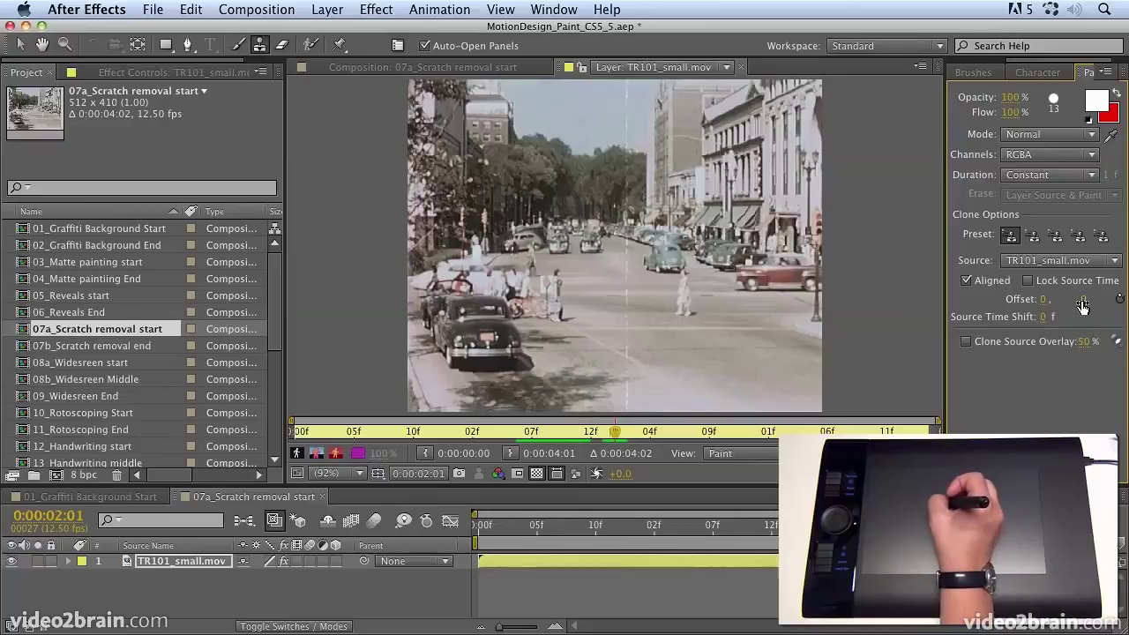
{"action": "left_click", "coordinate": [1042, 320]}
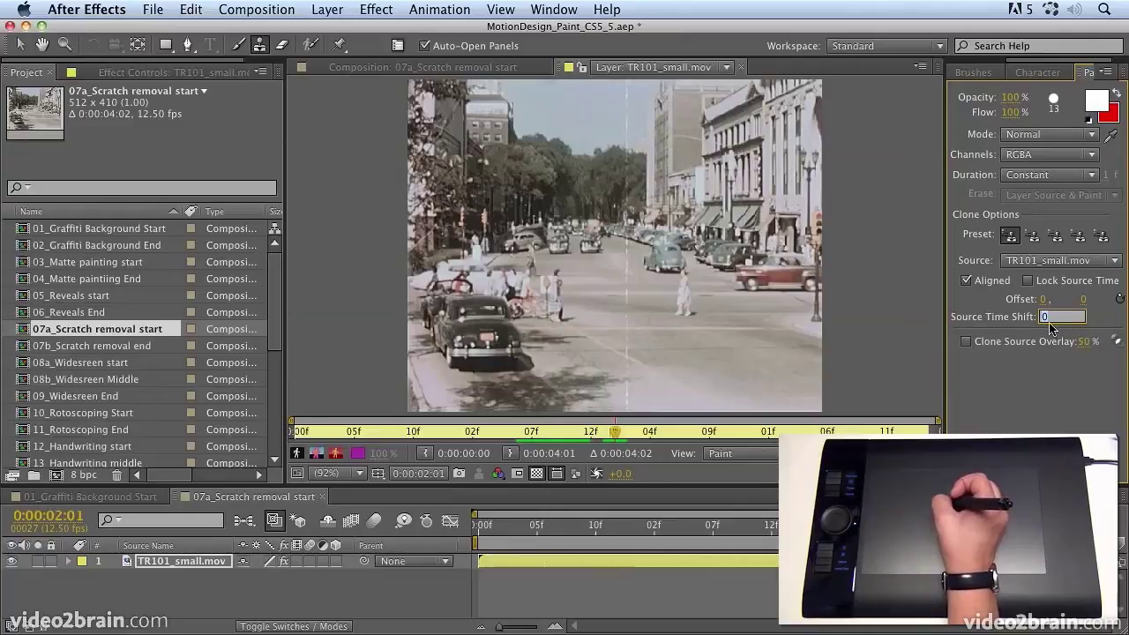
{"action": "type", "text": "-1"}
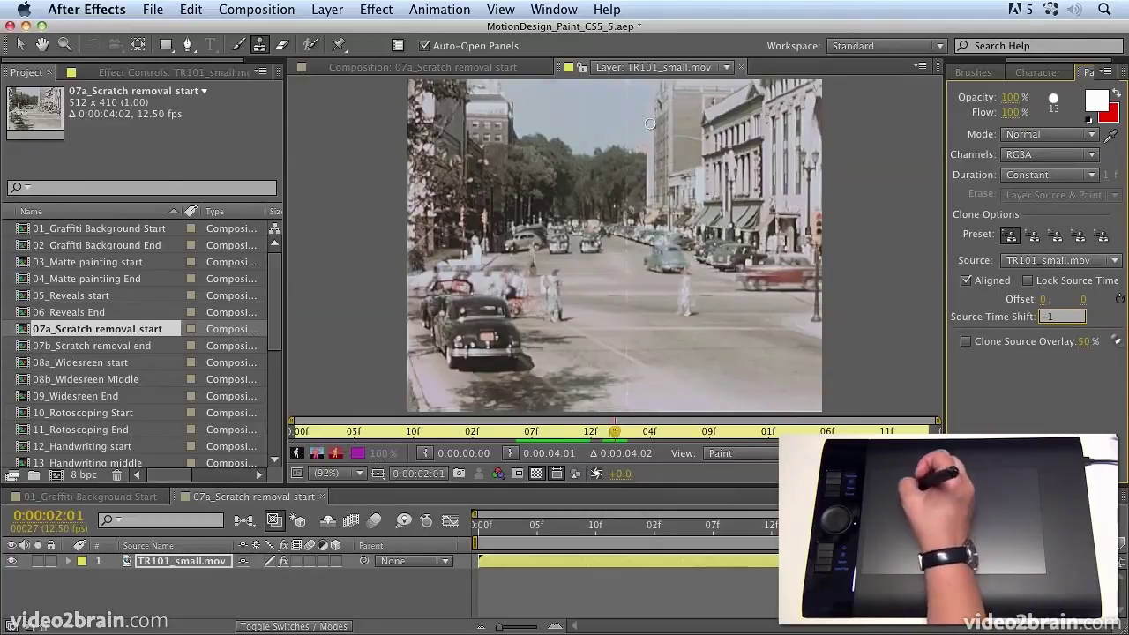
{"action": "left_click", "coordinate": [1046, 180]}
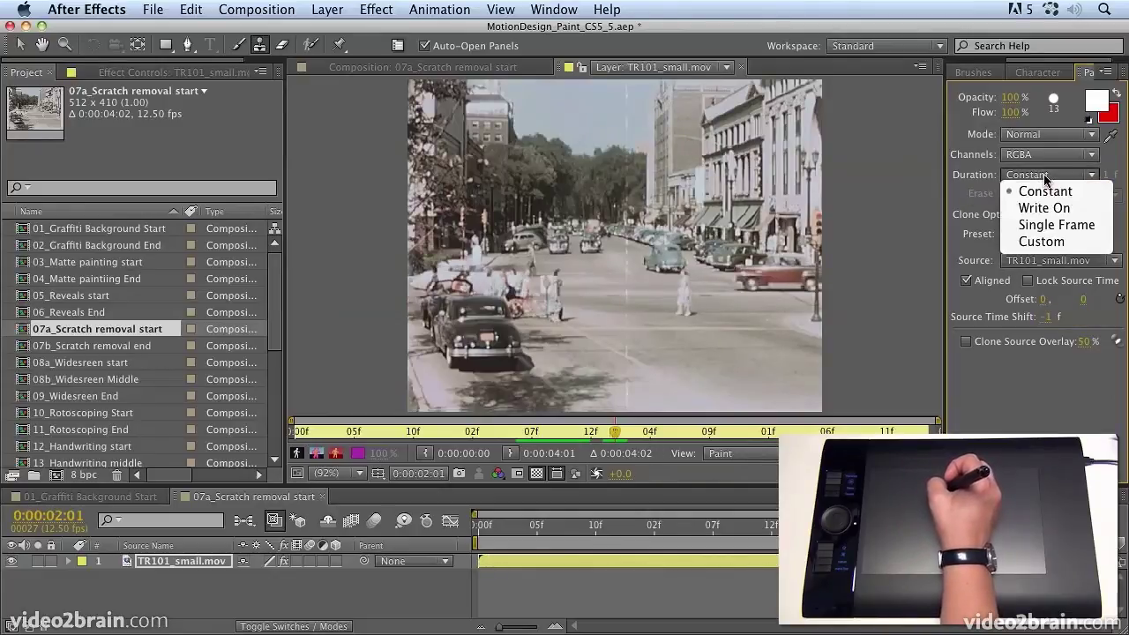
{"action": "left_click", "coordinate": [1055, 226]}
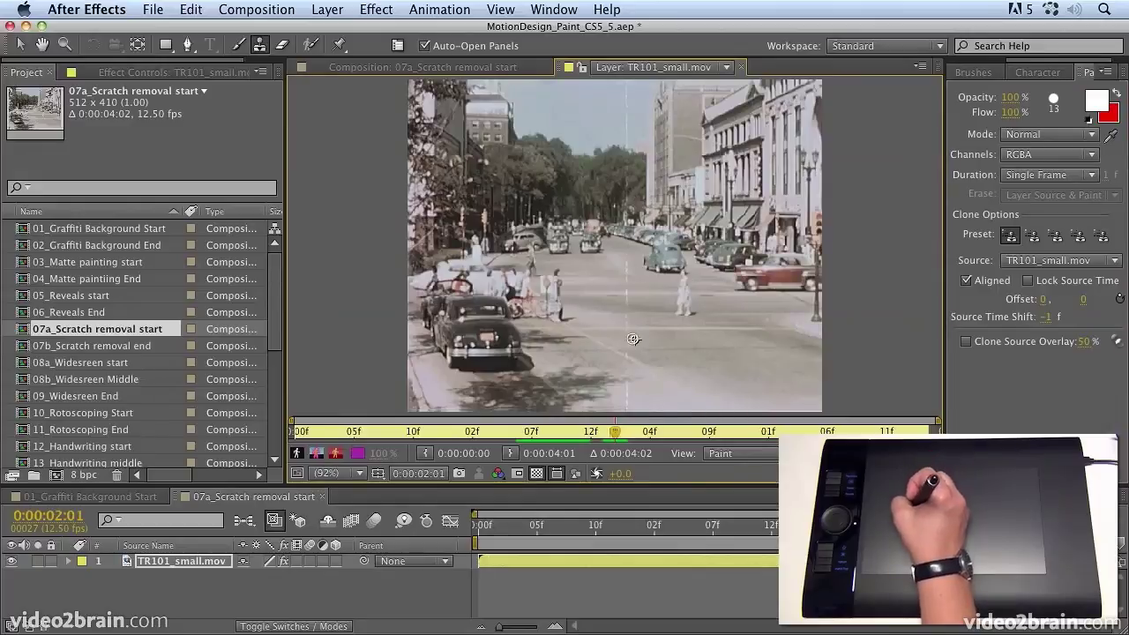
- Clone down the scratch to the frame bottom, then maximize the Layer panel with the ` key
{"action": "left_click", "coordinate": [634, 405], "text": "alt"}
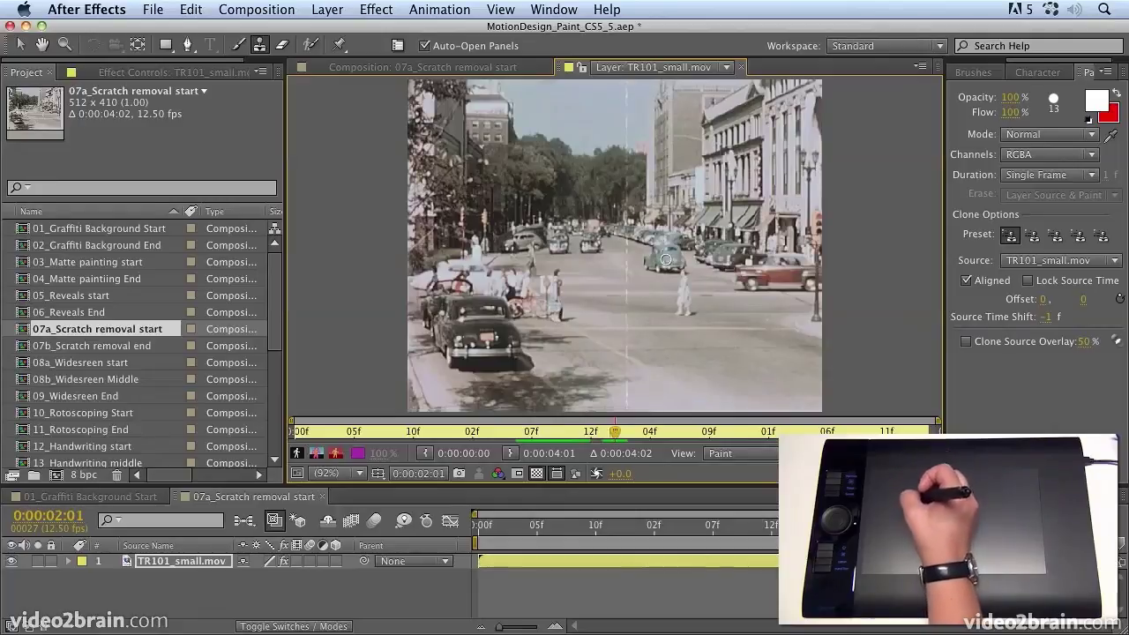
{"action": "key", "text": "grave"}
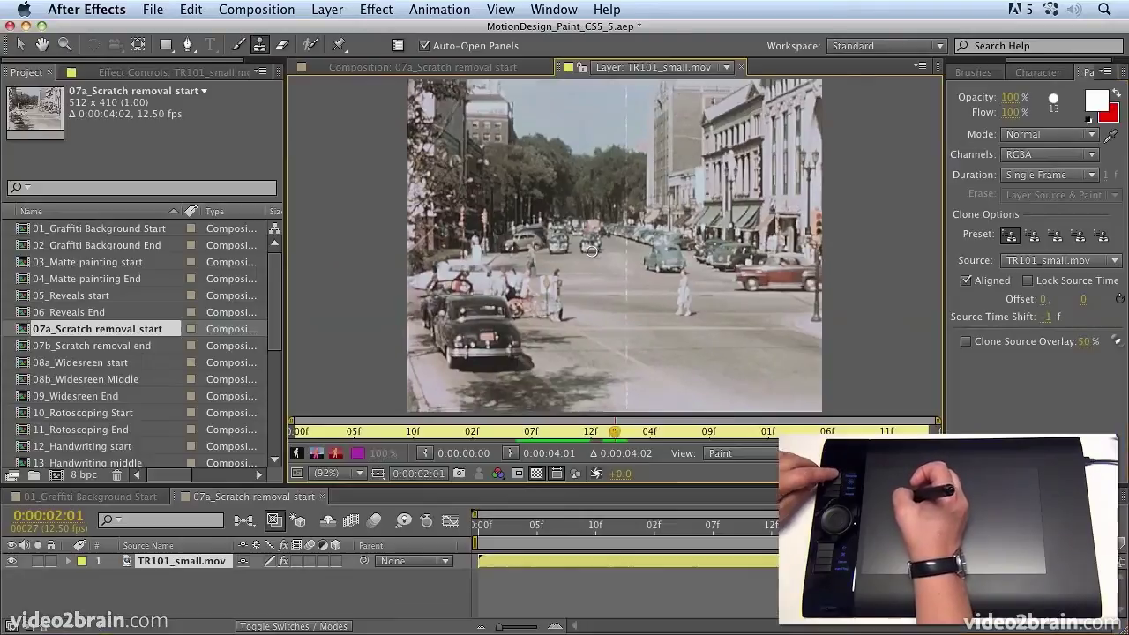
- Set Brush Dynamics Size to Off in the Brushes panel, then repaint the scratch in the maximized Layer panel
{"action": "key", "text": "grave"}
{"action": "left_click", "coordinate": [973, 72]}
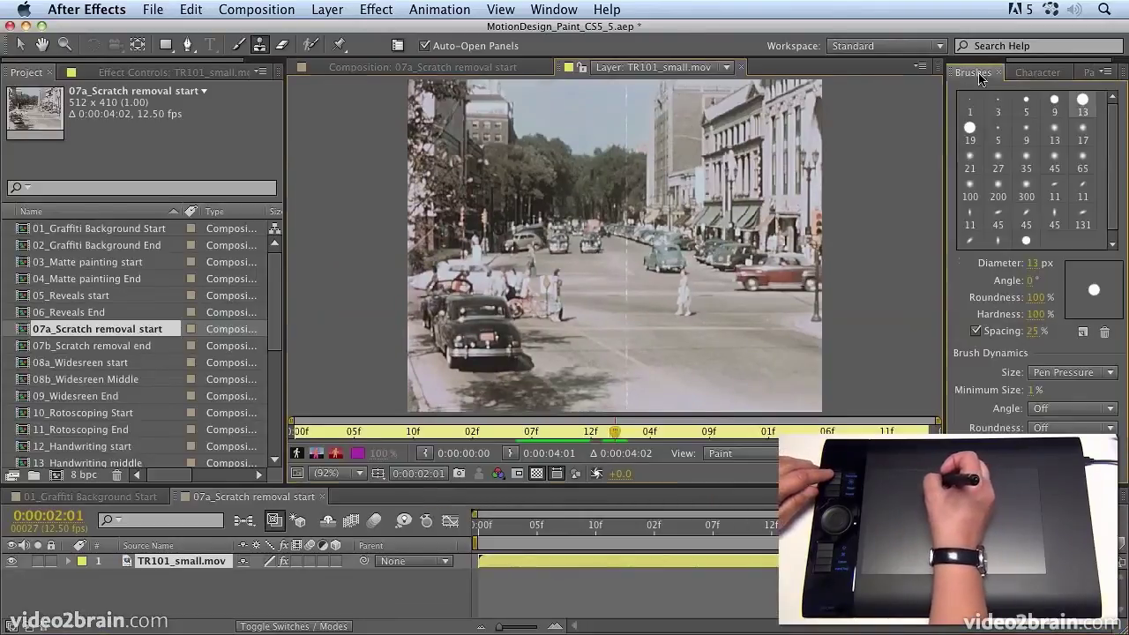
{"action": "left_click", "coordinate": [1071, 372]}
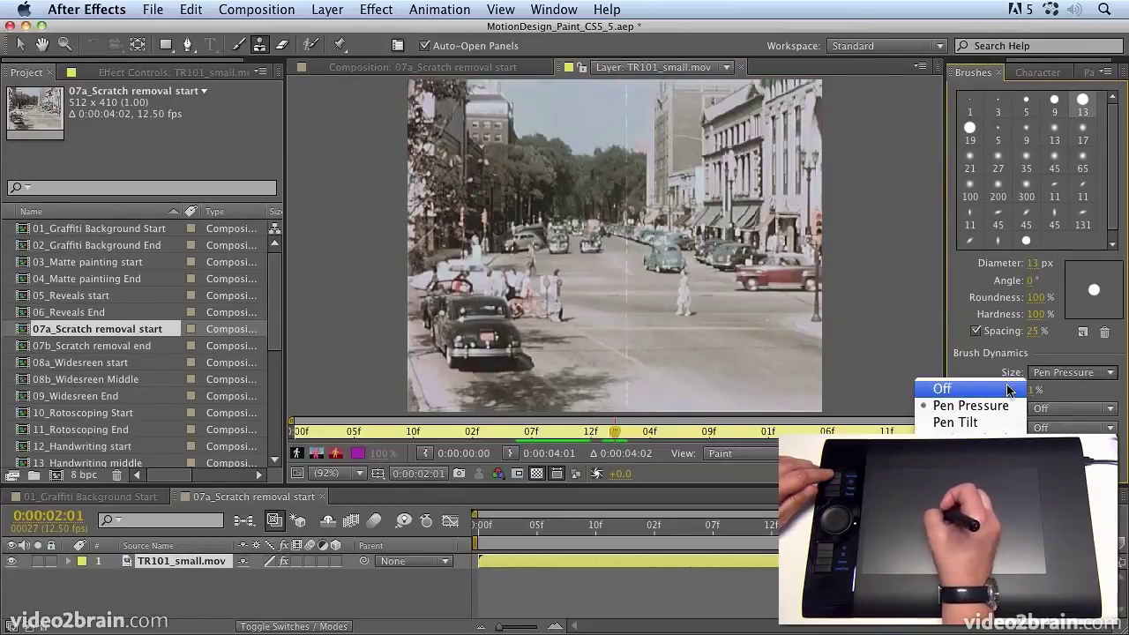
{"action": "left_click", "coordinate": [937, 385]}
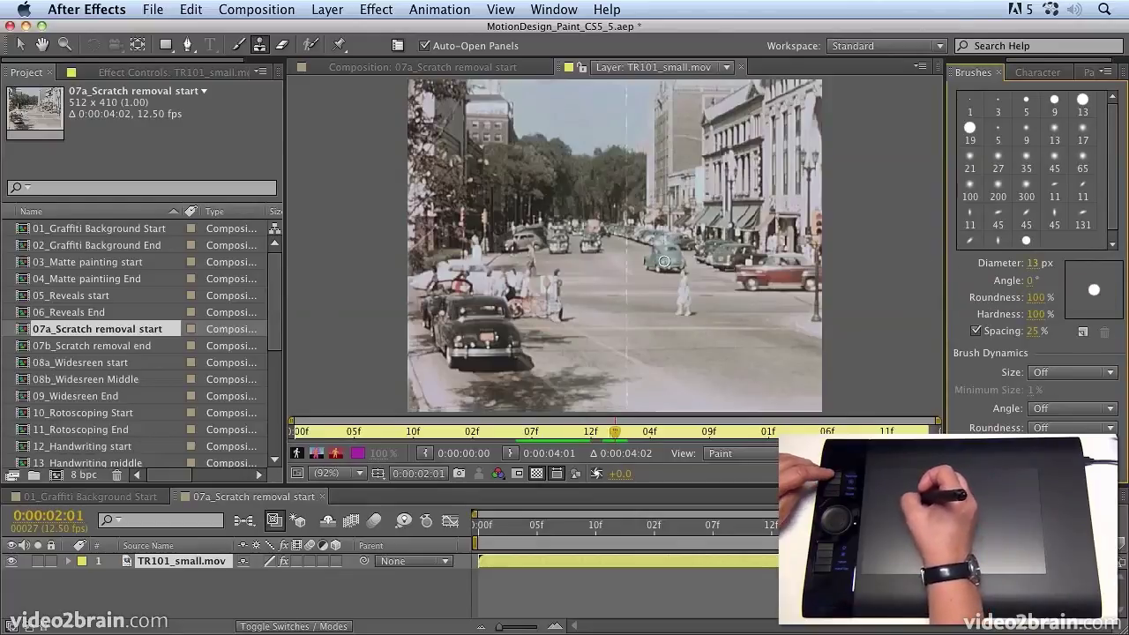
{"action": "key", "text": "grave"}
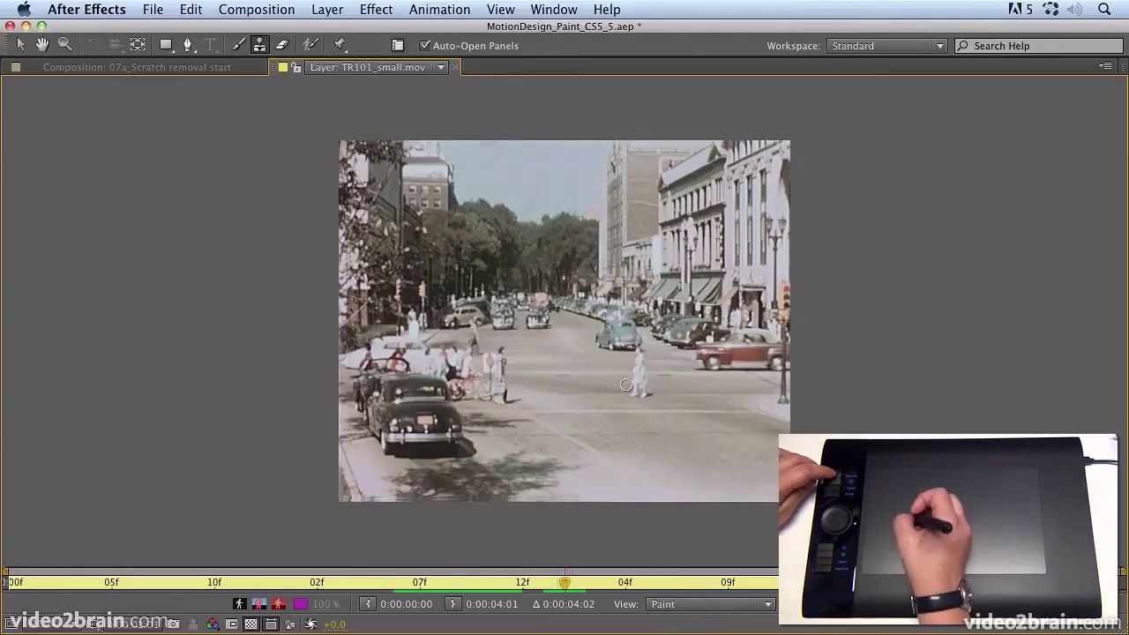
{"action": "key", "text": "grave"}
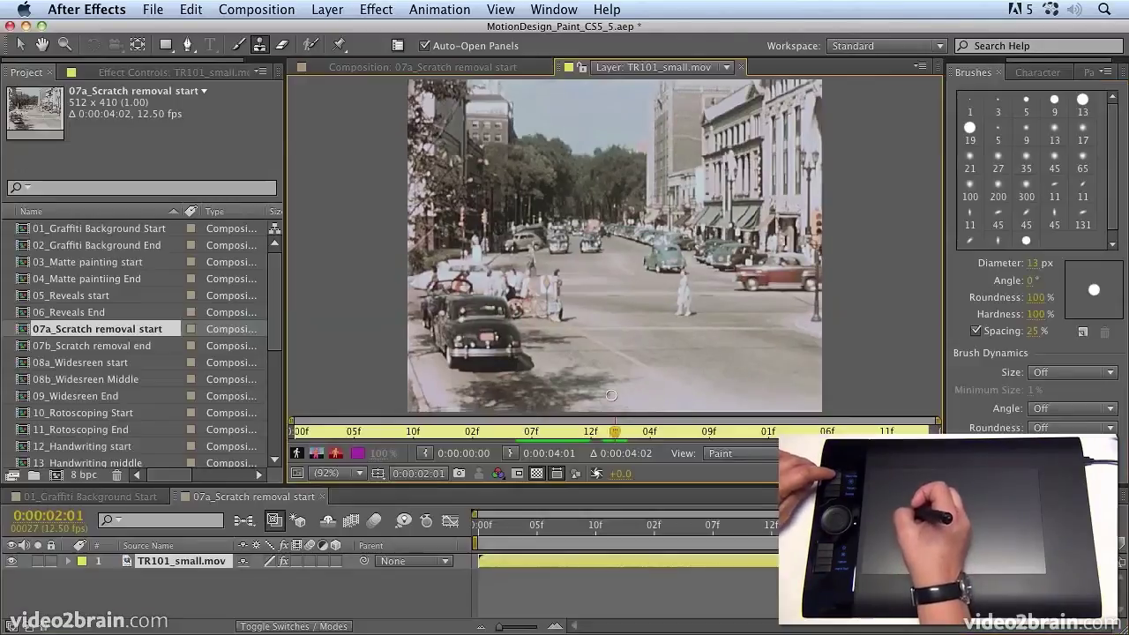
- Expand Effects > Paint, turn Paint on Transparent on, and inspect the strokes at 200% zoom
{"action": "left_click", "coordinate": [68, 562]}
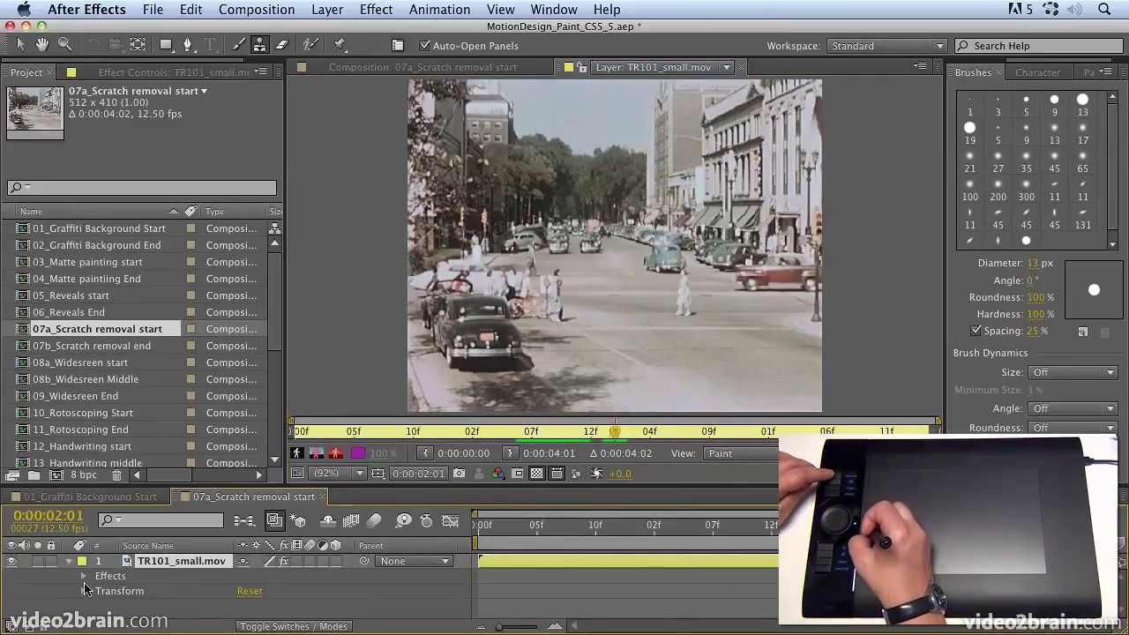
{"action": "left_click", "coordinate": [78, 577]}
{"action": "left_click", "coordinate": [83, 577]}
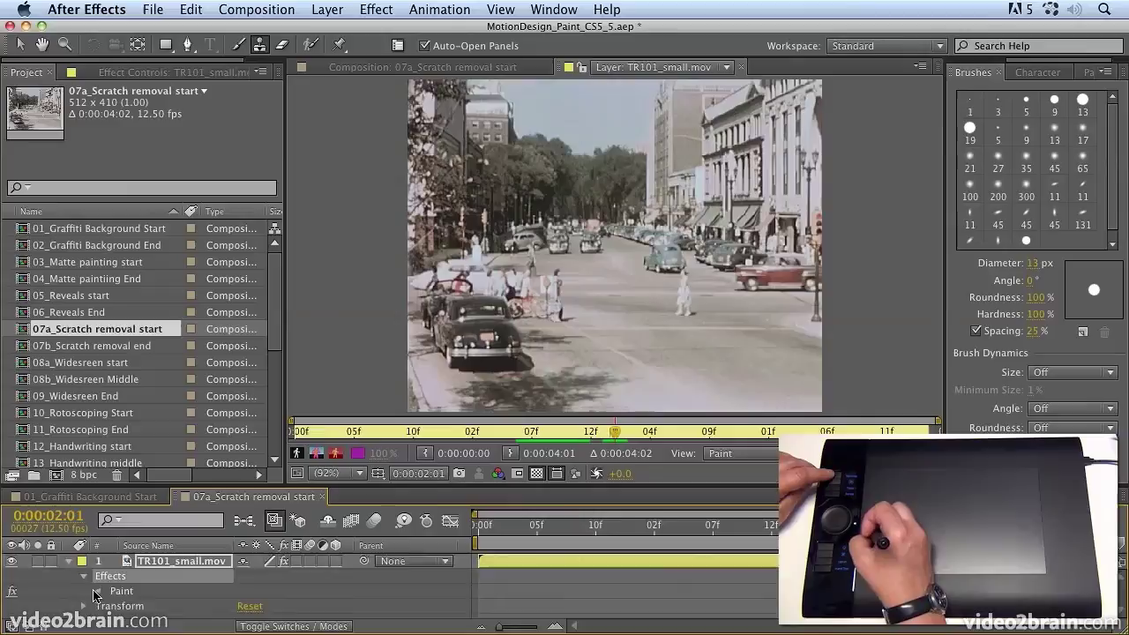
{"action": "left_click", "coordinate": [98, 592]}
{"action": "left_click", "coordinate": [244, 582]}
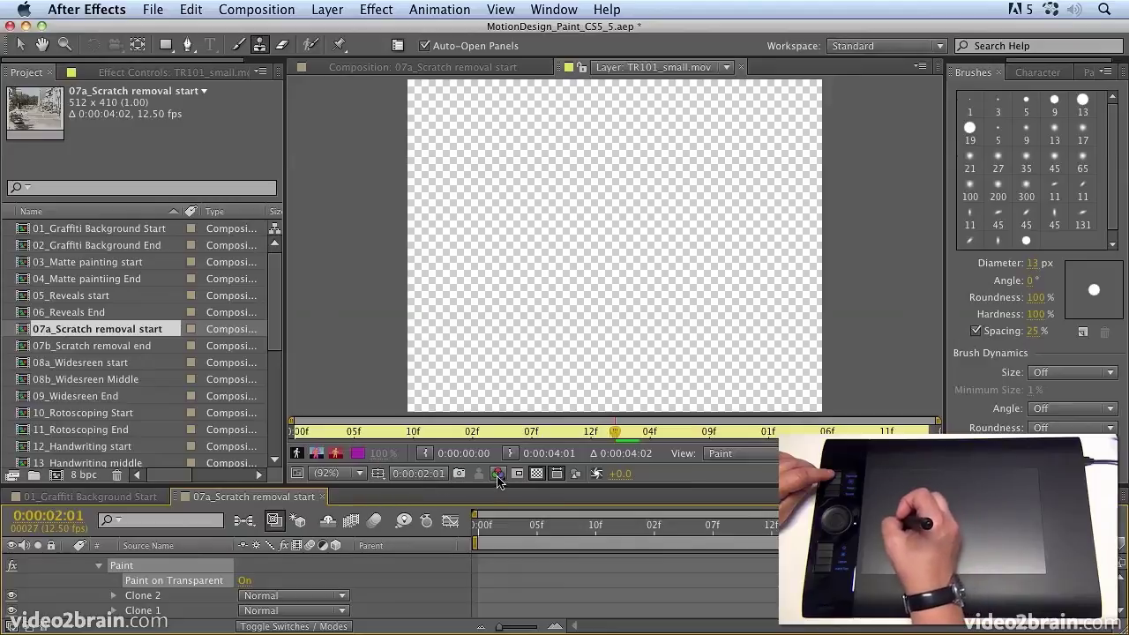
{"action": "left_click", "coordinate": [333, 474]}
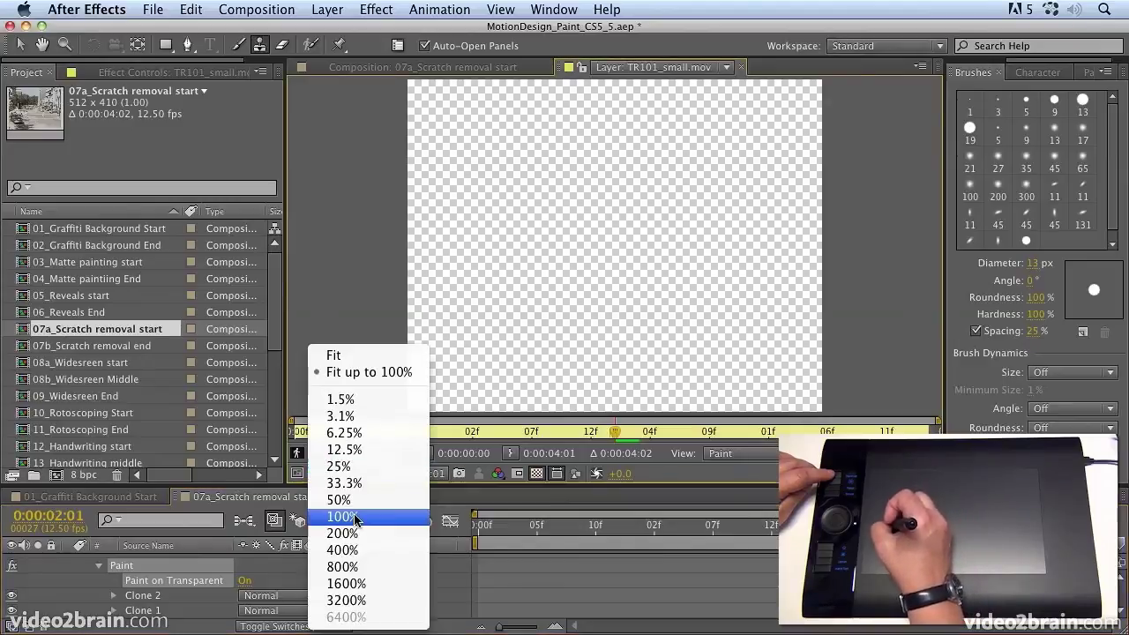
{"action": "left_click", "coordinate": [370, 532]}
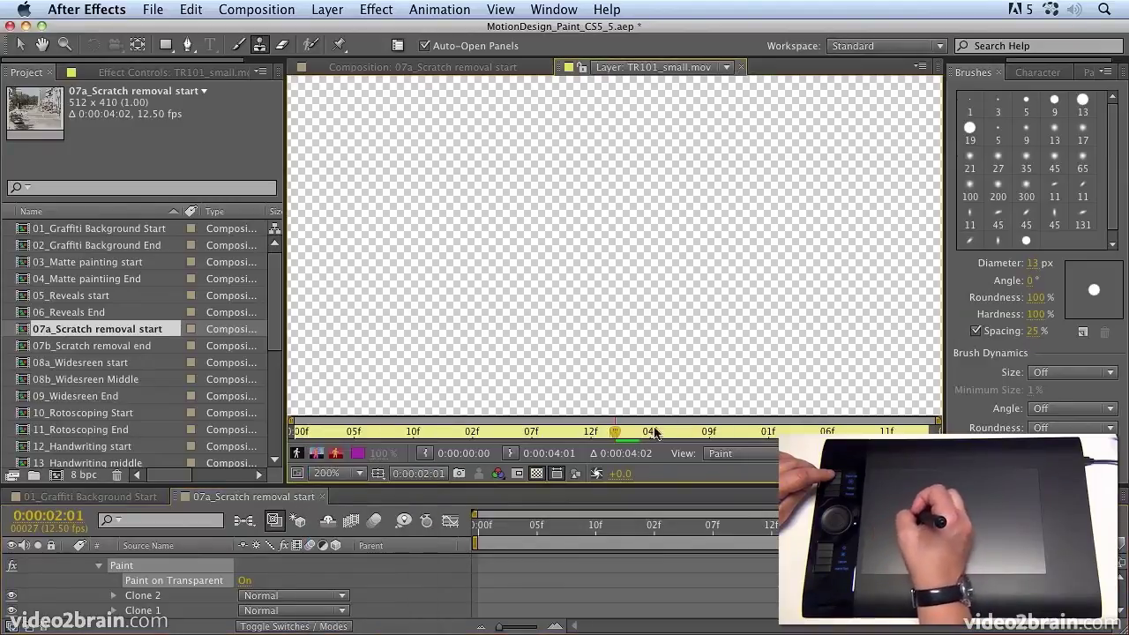
{"action": "key", "text": "Page_Down"}
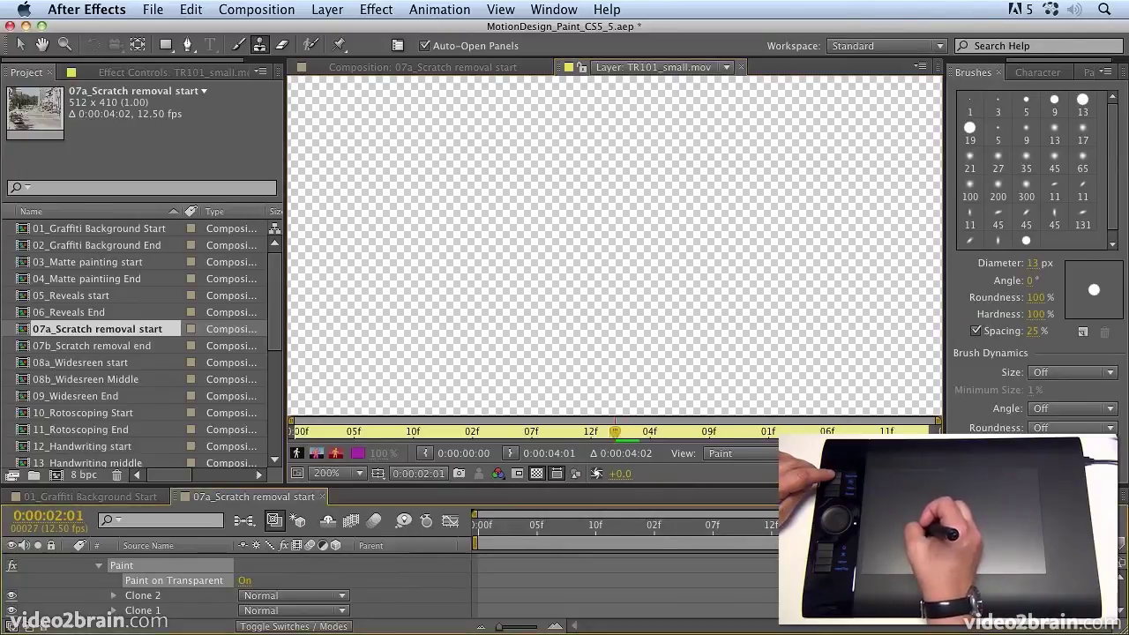
- Turn Paint on Transparent off, zoom back out, and play the composition
{"action": "left_click", "coordinate": [245, 580]}
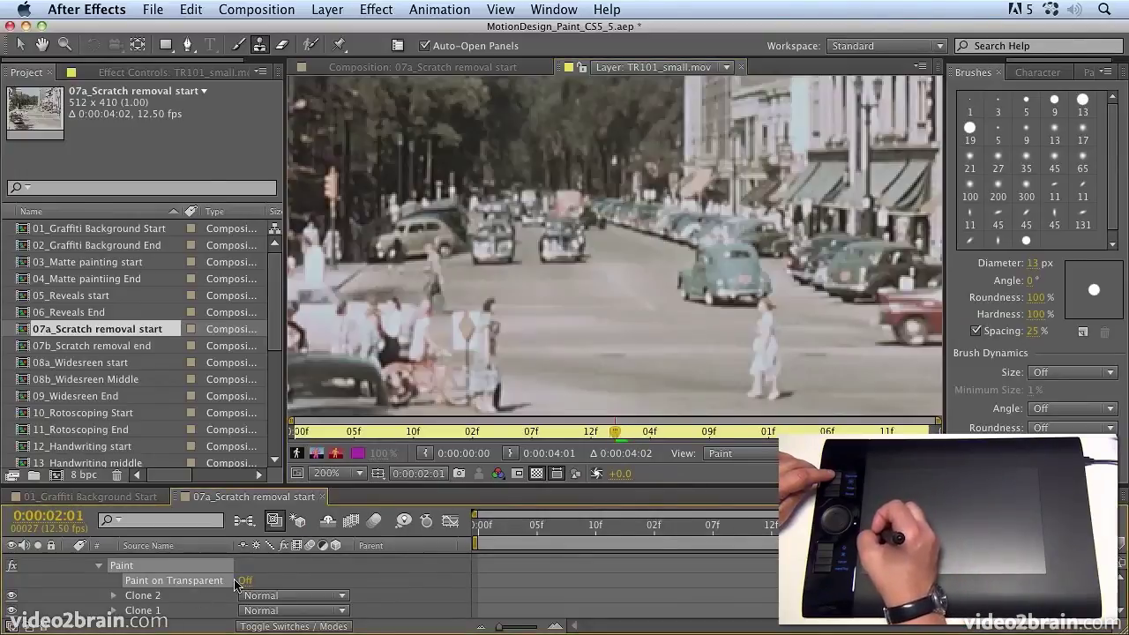
{"action": "left_click", "coordinate": [346, 479]}
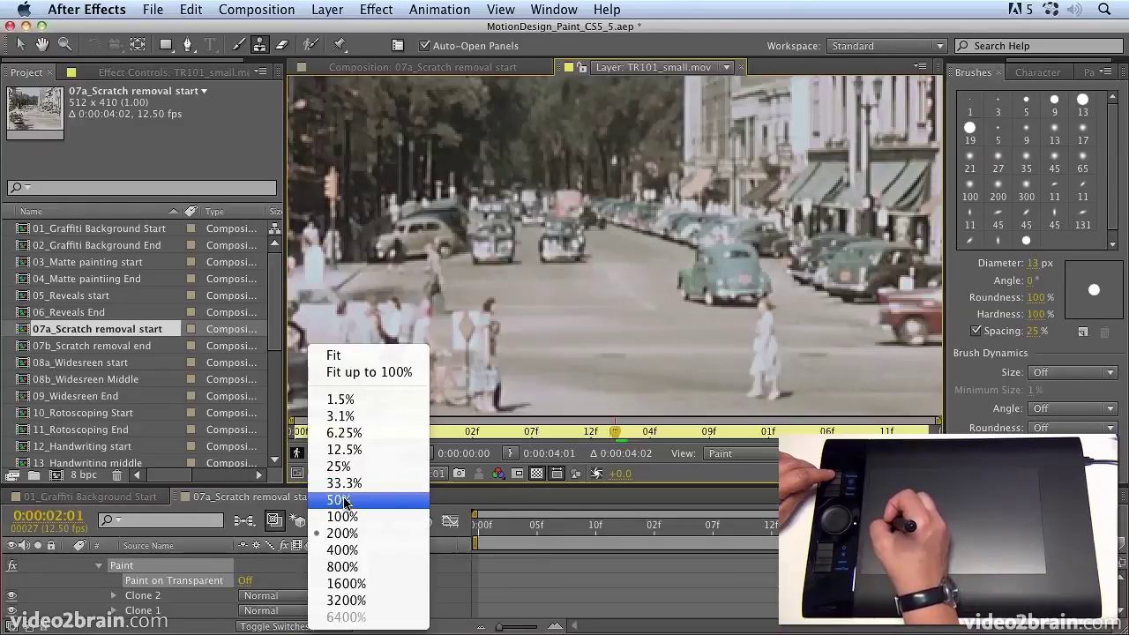
{"action": "left_click", "coordinate": [342, 514]}
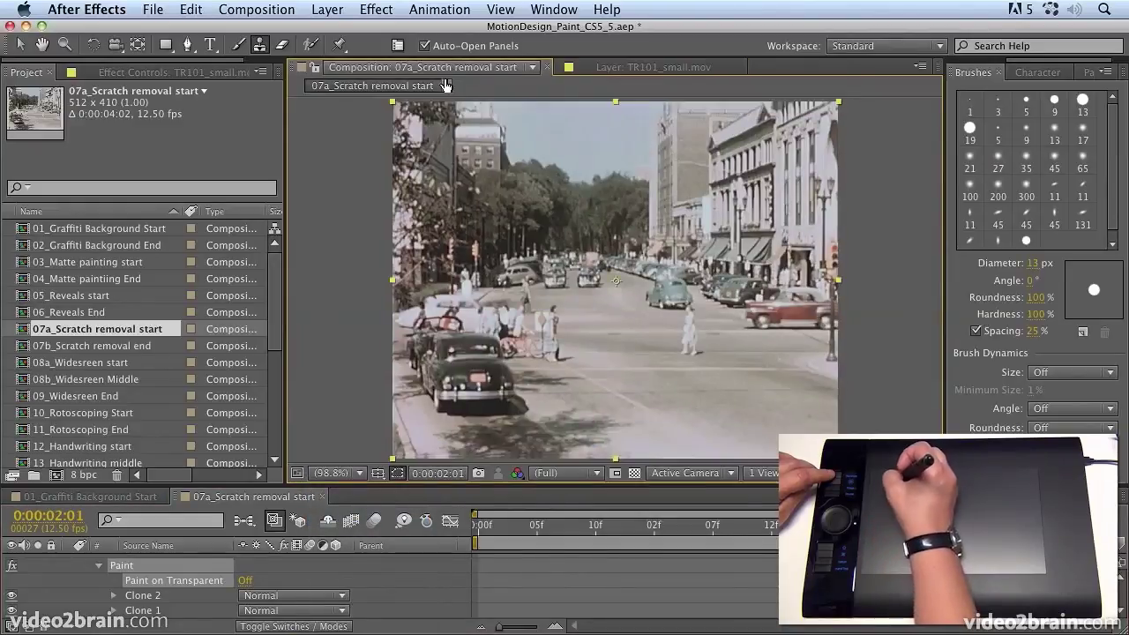
{"action": "left_click", "coordinate": [448, 67]}
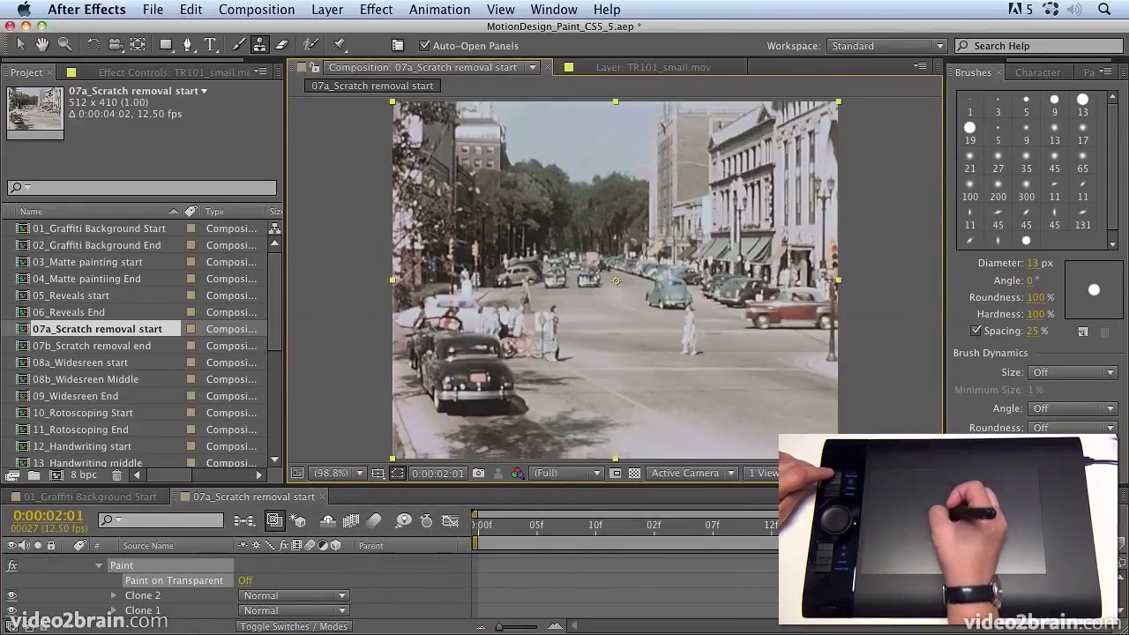
{"action": "key", "text": "space"}
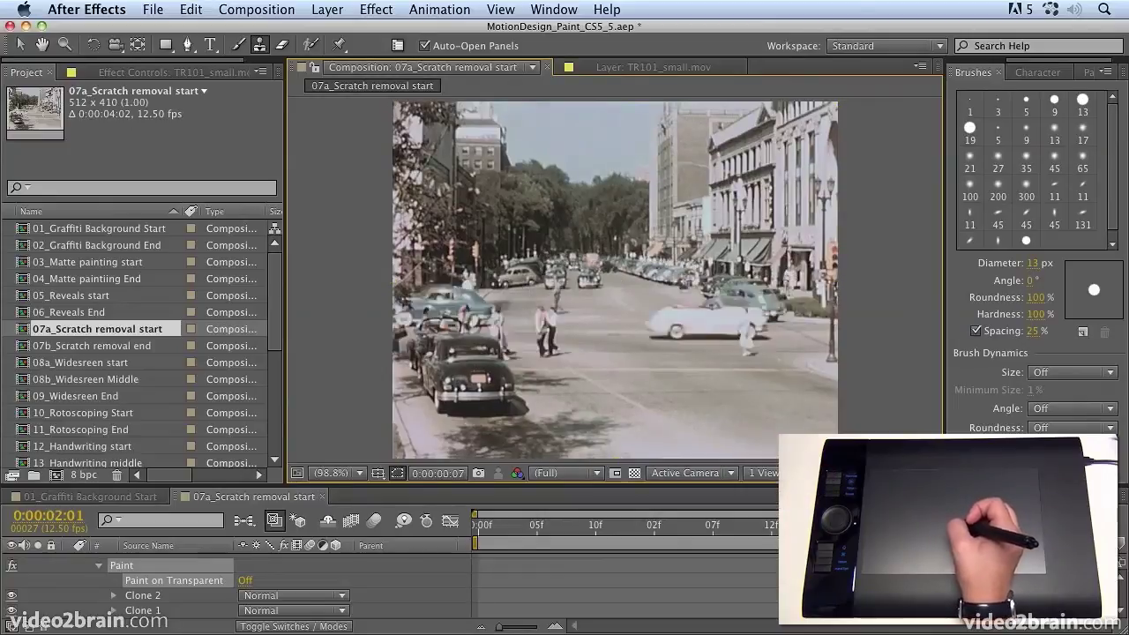